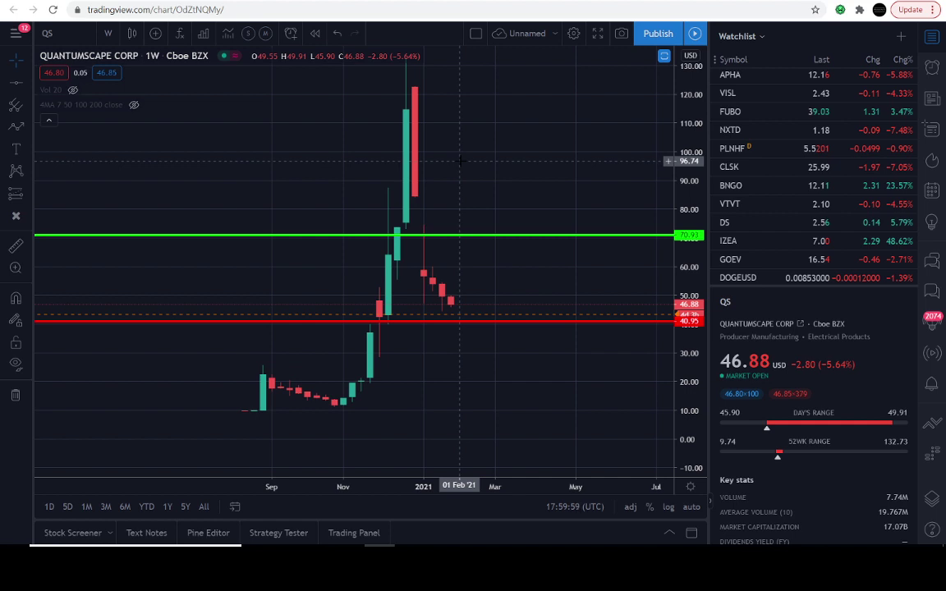
Hide the watchlist and pan the chart to show the empty future months
scroll(459, 160, "down", 1)
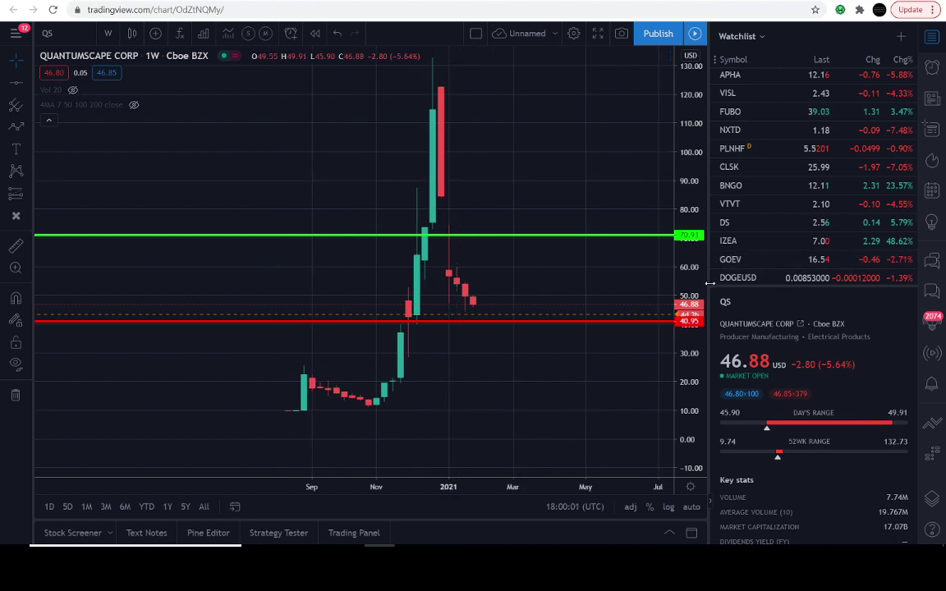
left_click_drag(709, 283, 712, 283)
left_click(931, 36)
left_click_drag(694, 170, 414, 149)
Draw a white path arrow rising from about 10 to the red 40.95 line
scroll(534, 139, "down", 2)
left_click(16, 126)
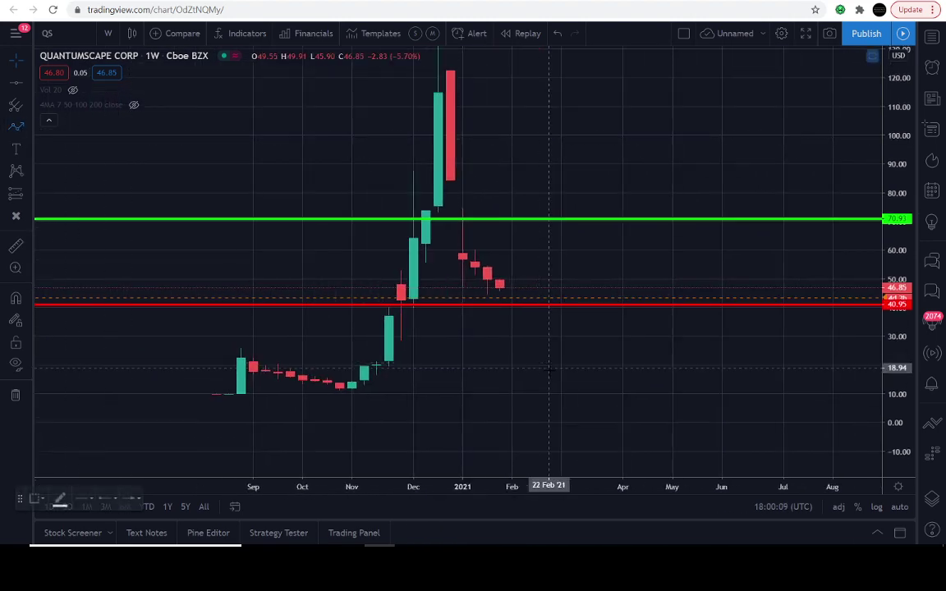
left_click_drag(500, 390, 511, 310)
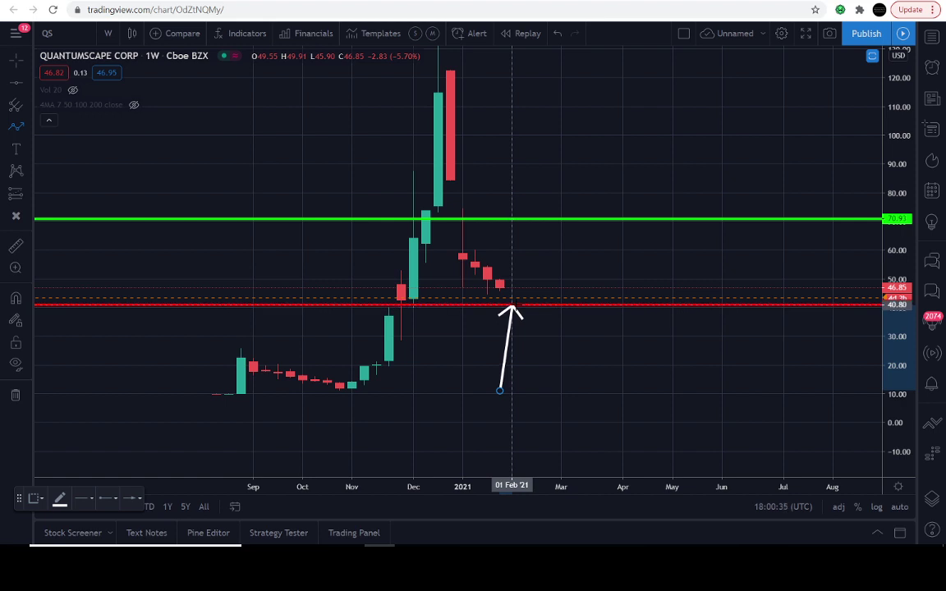
Abandon the unfinished path arrow sketches above the green line
key("Escape")
left_click(20, 128)
left_click(499, 104)
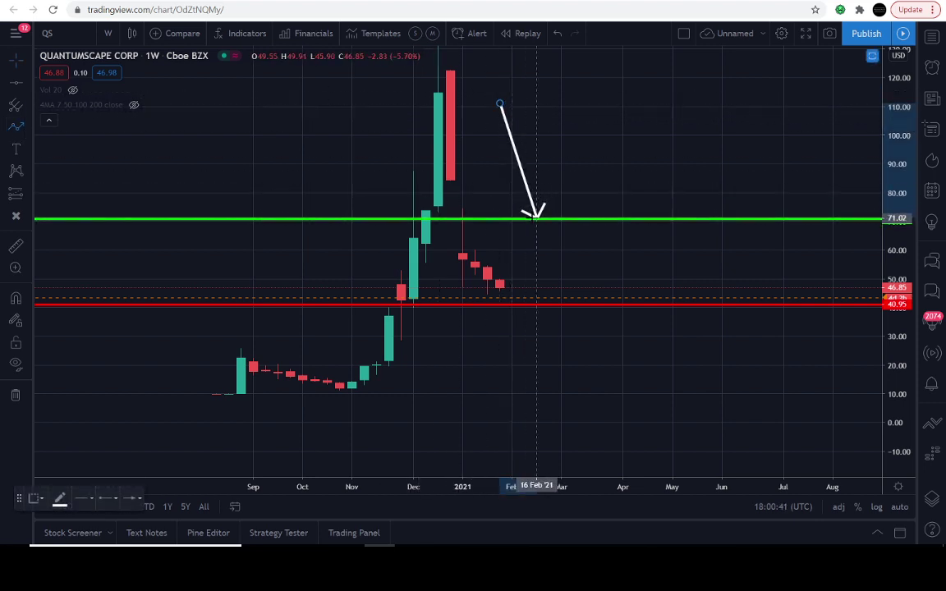
key("Escape")
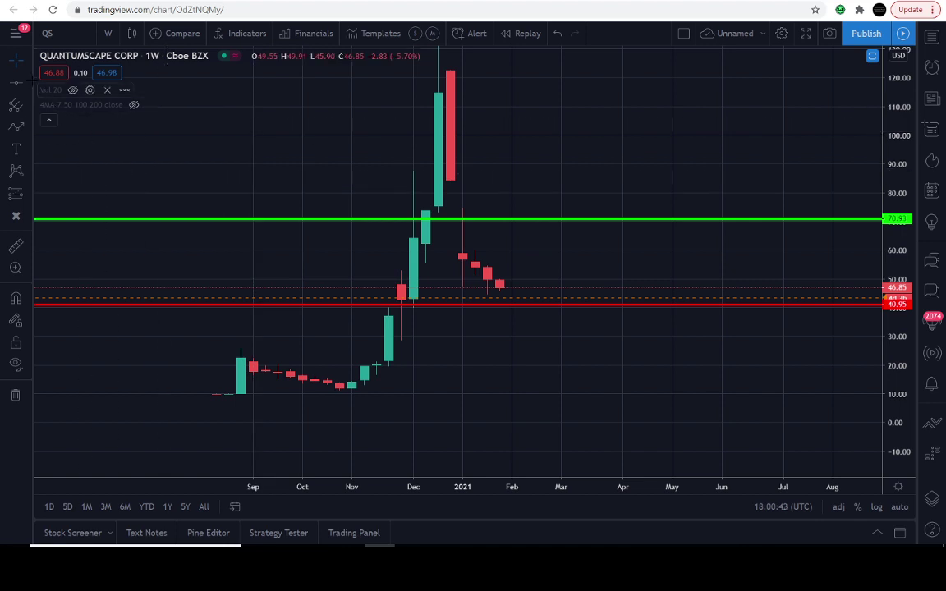
Delete the red and green horizontal lines from the chart
left_click(25, 61)
left_click(538, 306)
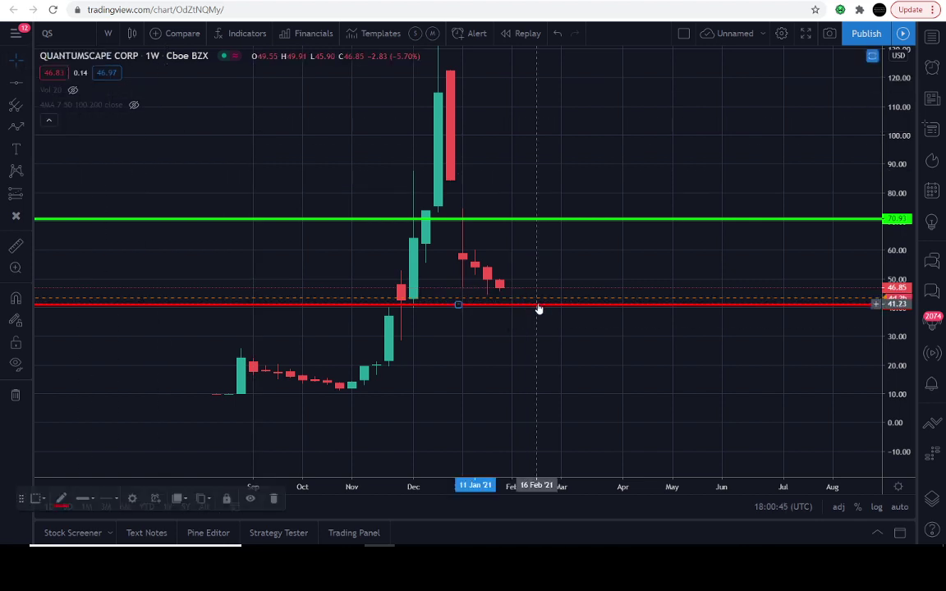
left_click(271, 499)
left_click(618, 222)
left_click(276, 502)
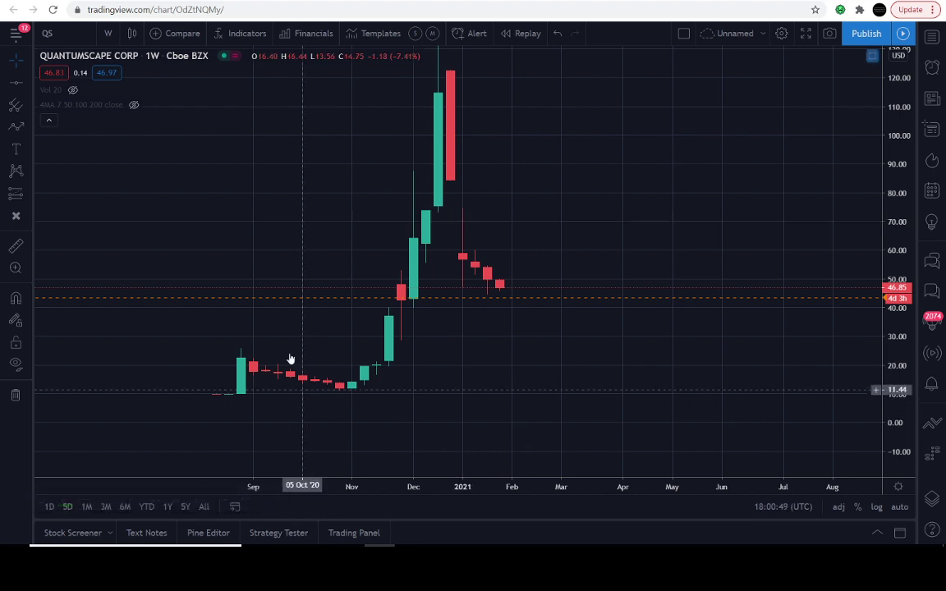
left_click(29, 130)
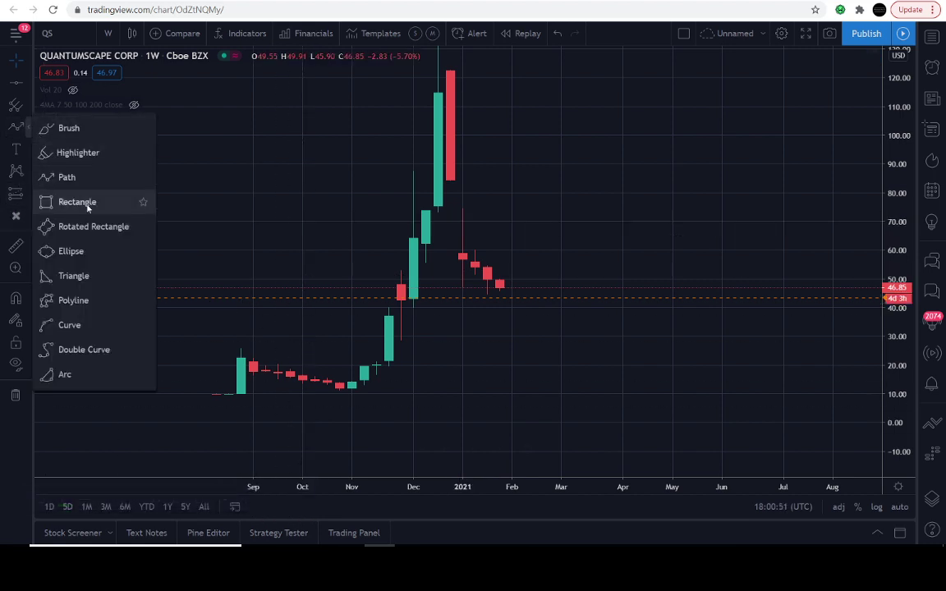
Box the falling red candles in a white-bordered rectangle from 46.80 to 74.24
left_click(82, 202)
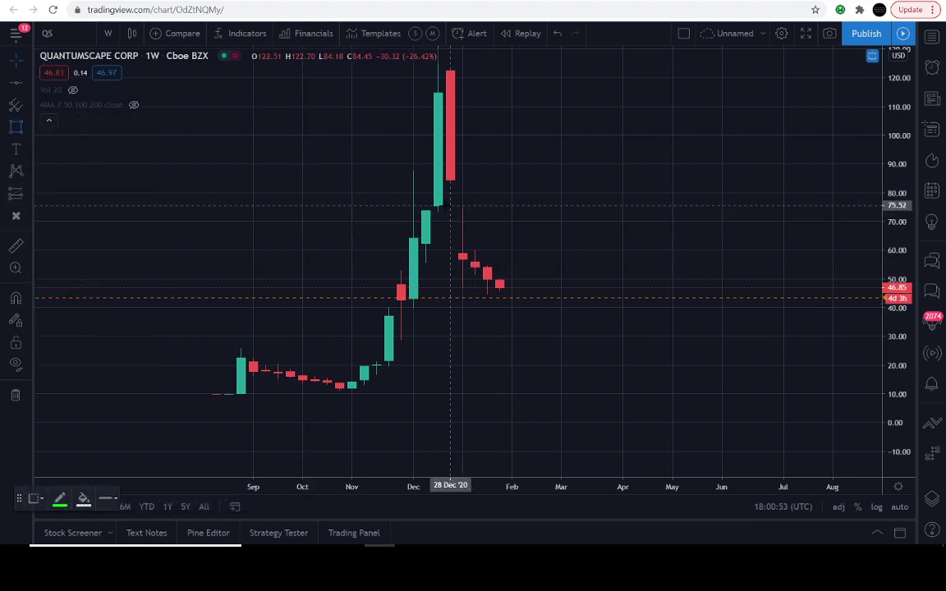
mouse_move(438, 209)
left_mouse_down()
mouse_move(500, 228)
mouse_move(611, 288)
left_mouse_up()
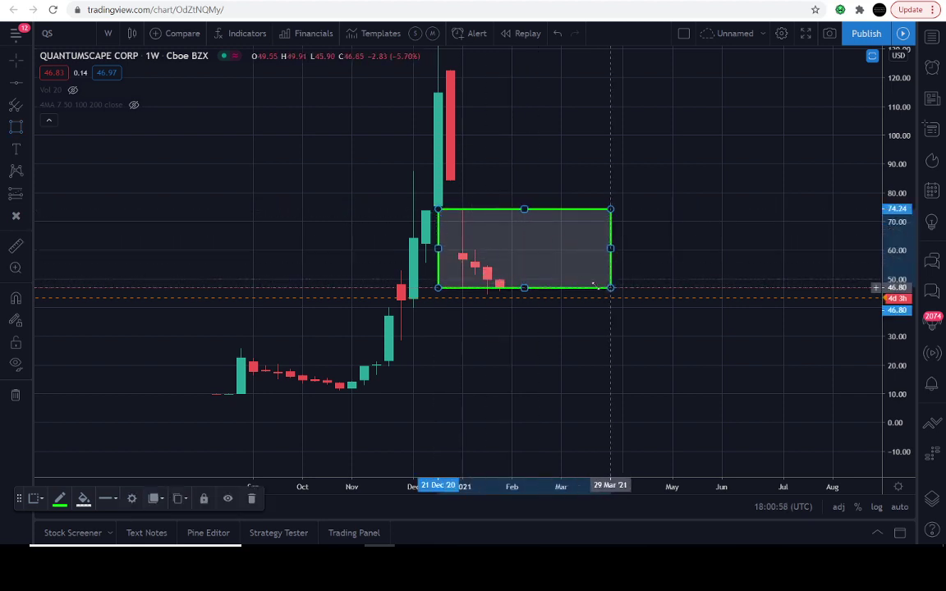
left_click(59, 498)
left_click(158, 418)
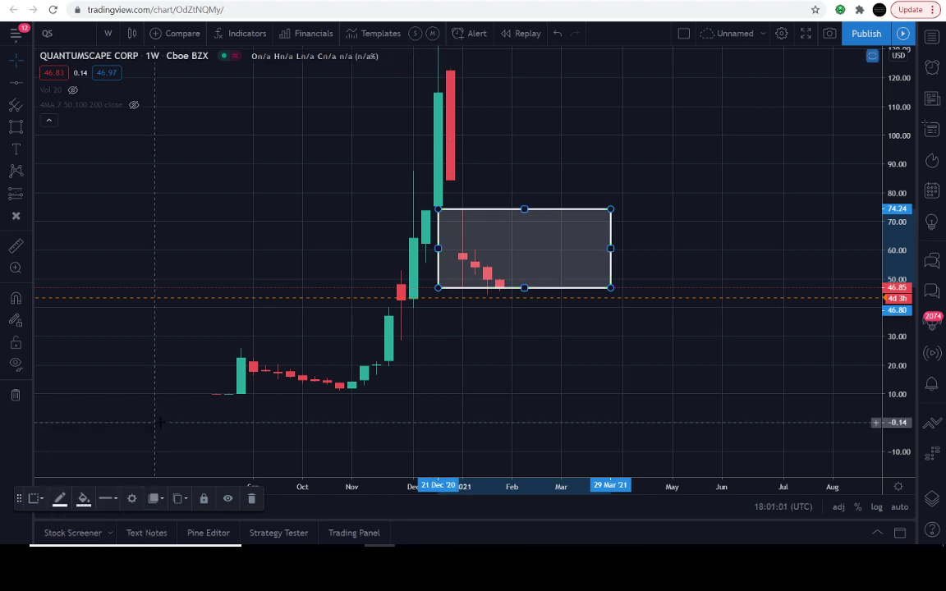
Adjust the chart view around the rectangle and select the Path arrow tool
left_click_drag(519, 343, 517, 353)
scroll(801, 328, "up", 3)
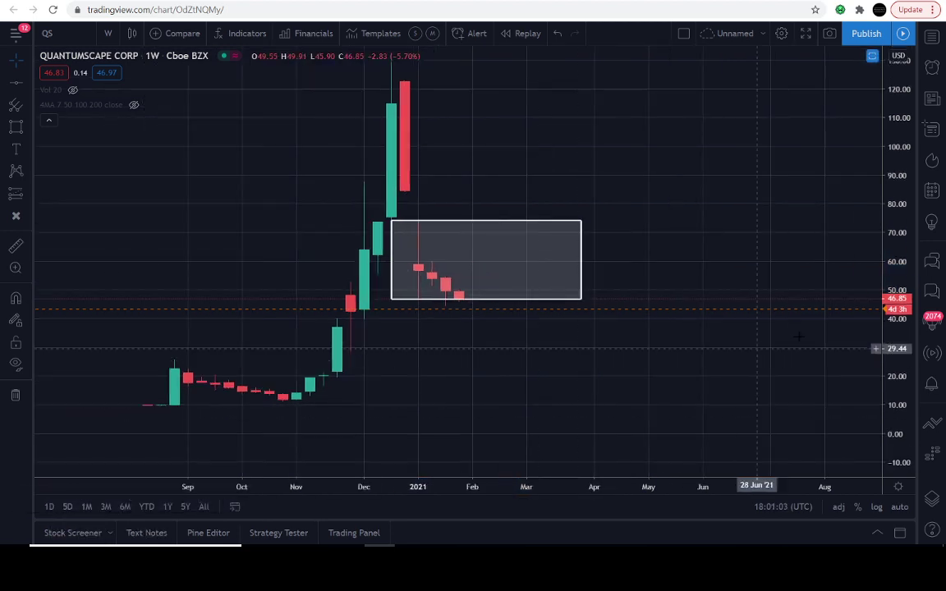
scroll(801, 201, "down", 3)
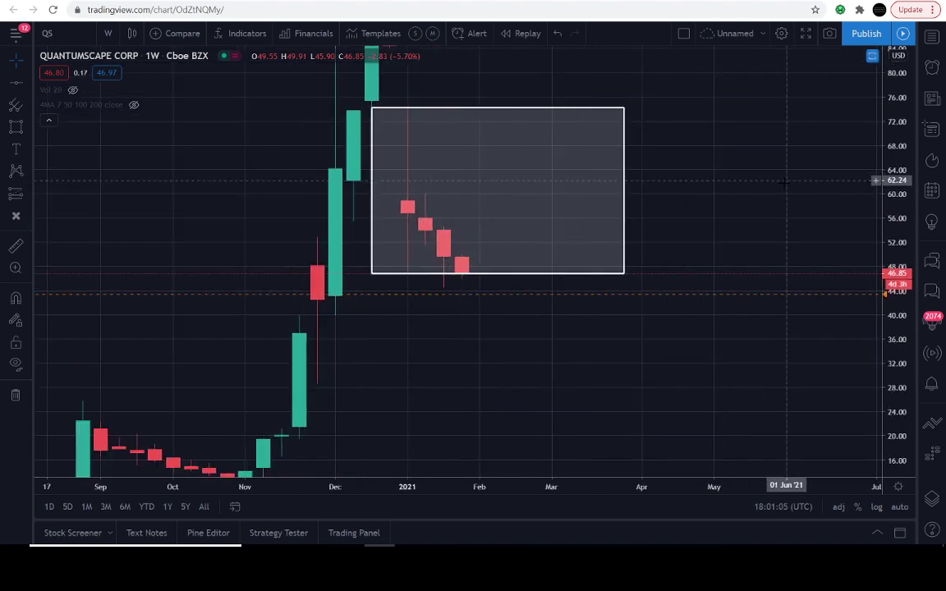
scroll(200, 369, "left", 1)
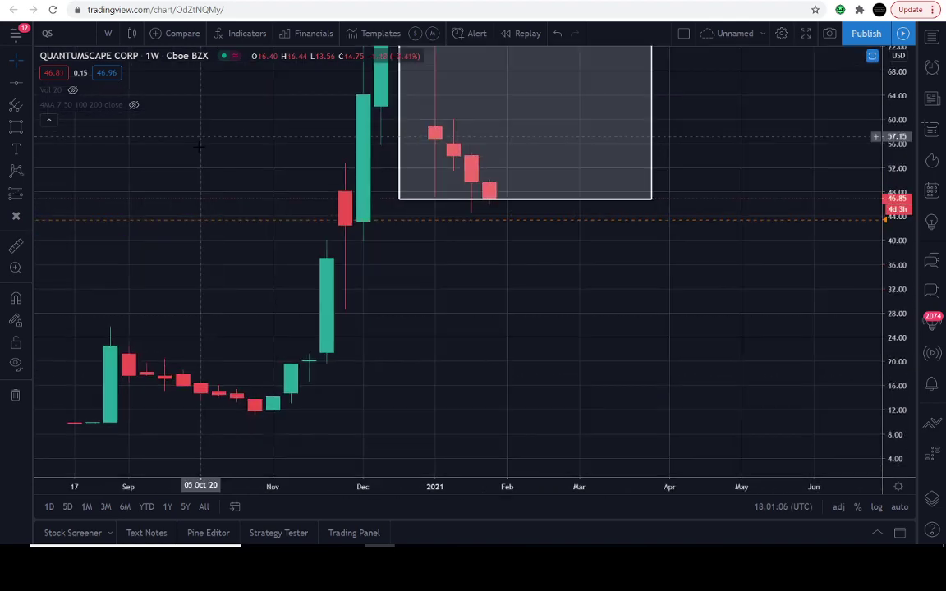
left_click(28, 125)
left_click(64, 157)
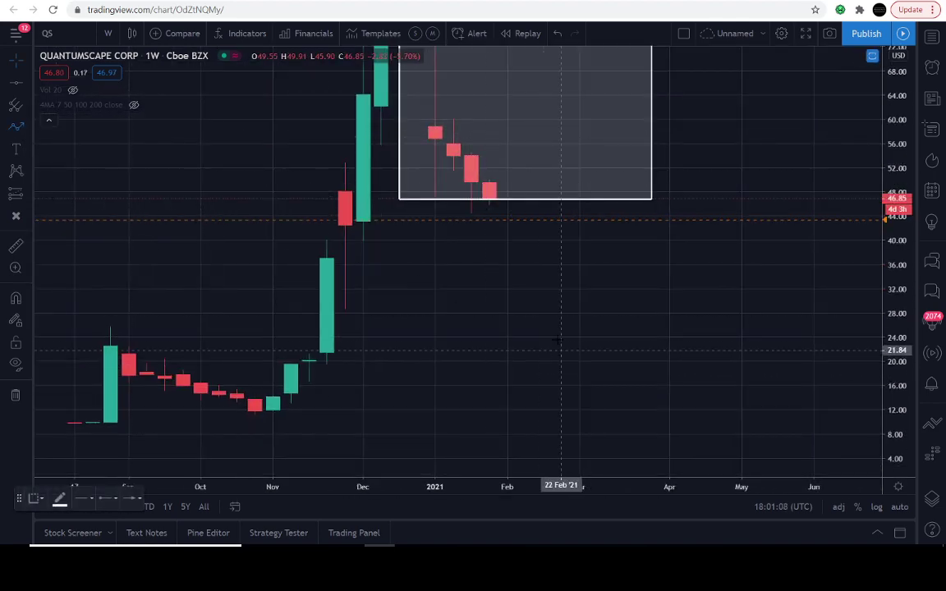
left_click(565, 351)
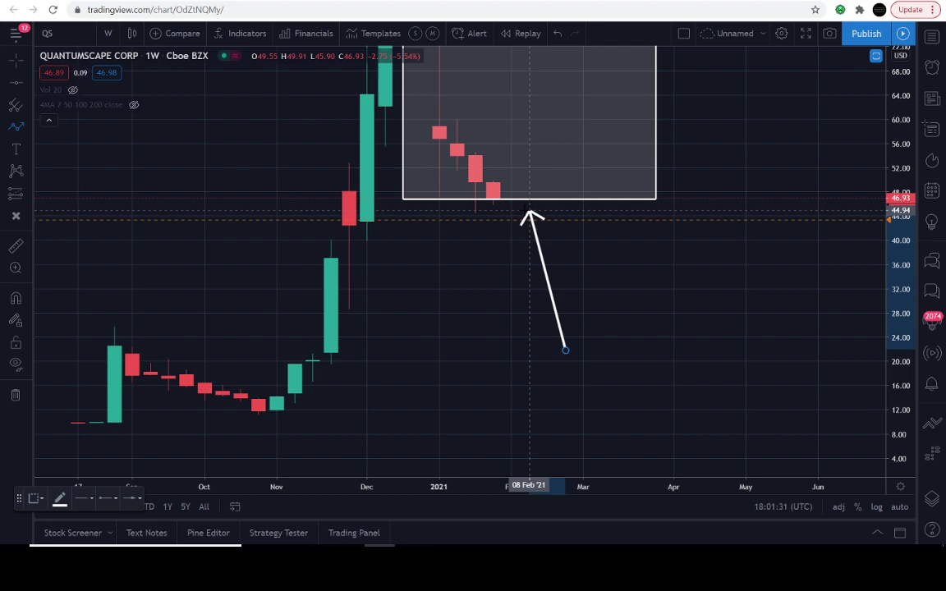
key("Escape")
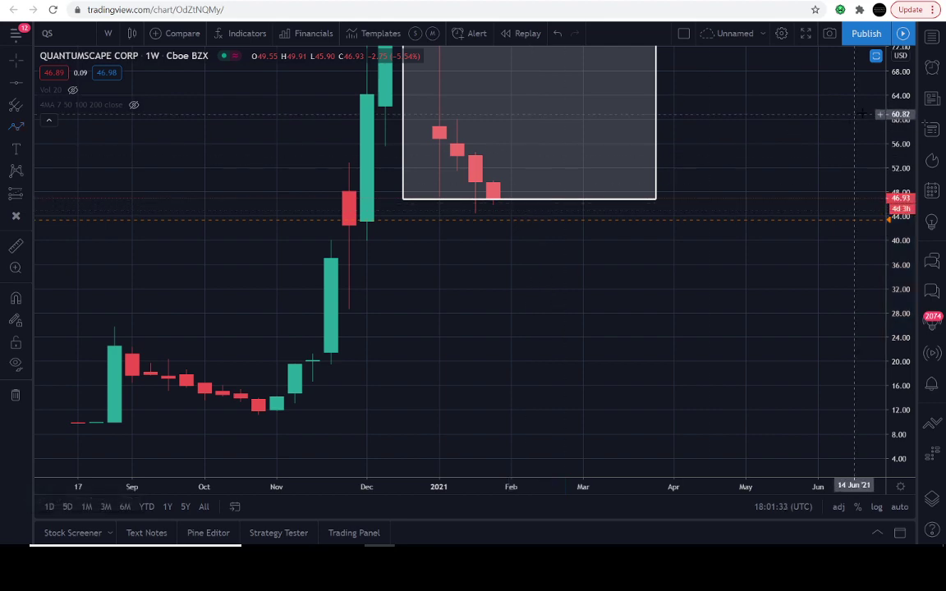
left_click_drag(877, 194, 877, 218)
mouse_move(776, 196)
left_mouse_down()
mouse_move(735, 289)
mouse_move(712, 313)
left_mouse_up()
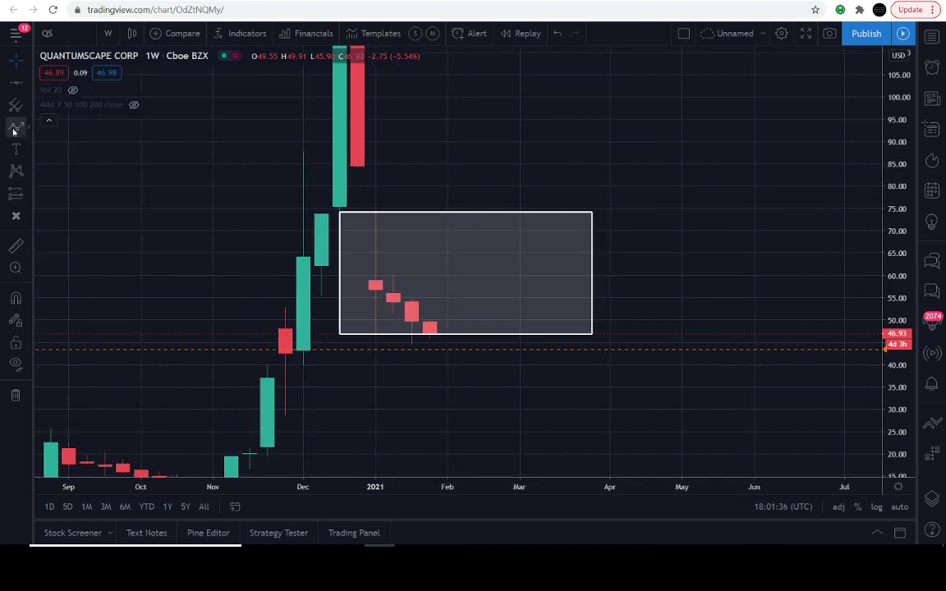
left_click(14, 132)
left_click(357, 259)
left_click(447, 337)
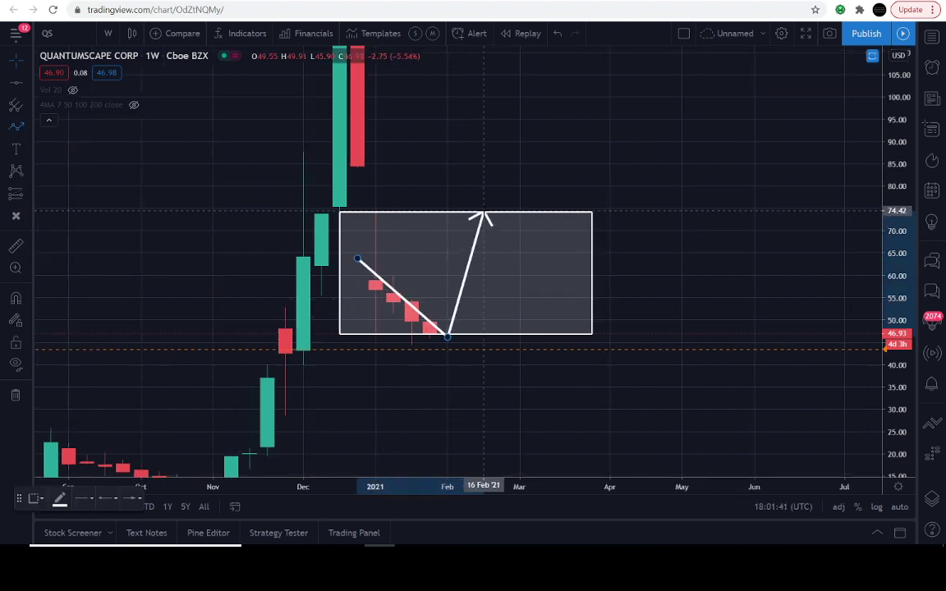
key("Escape")
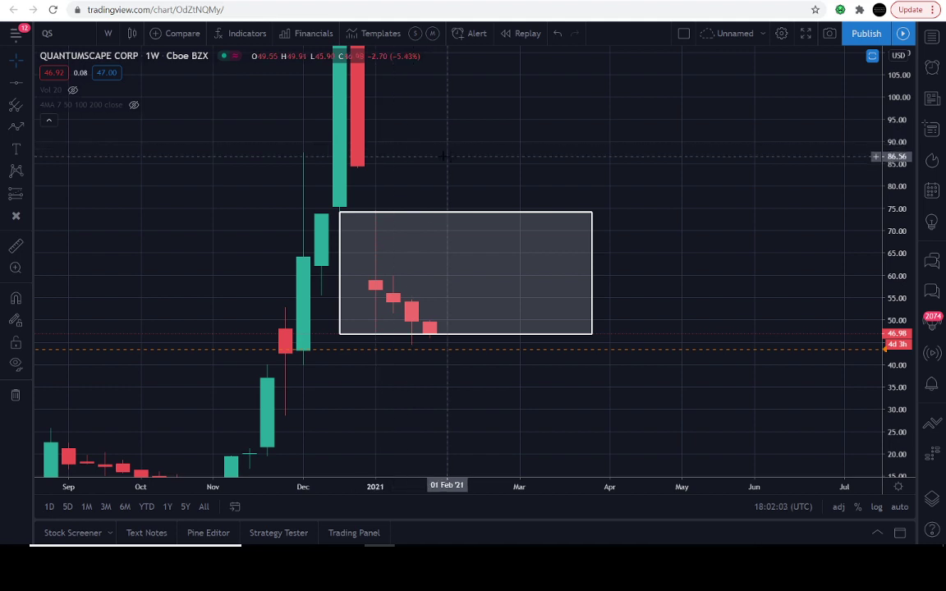
left_click_drag(448, 152, 466, 142)
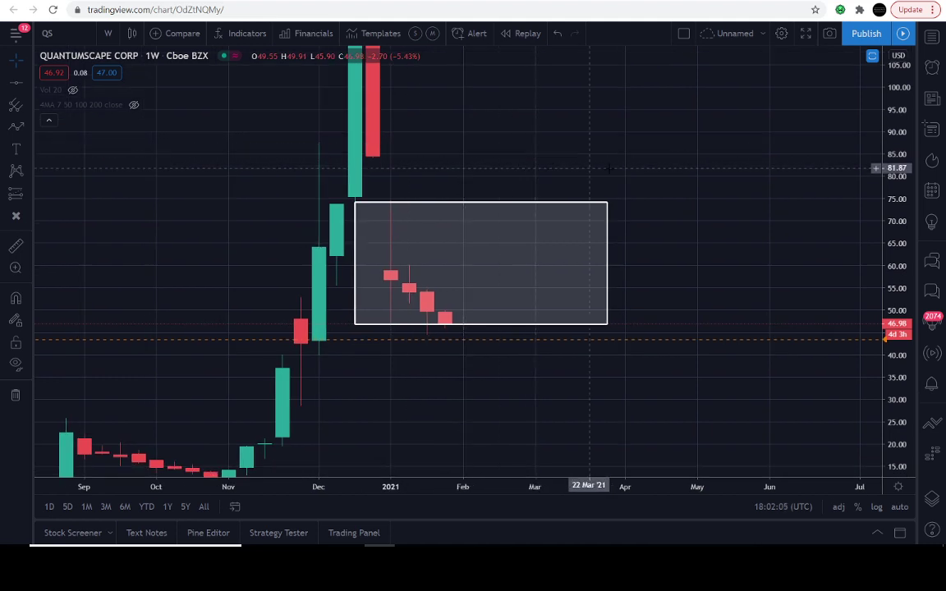
left_click(16, 126)
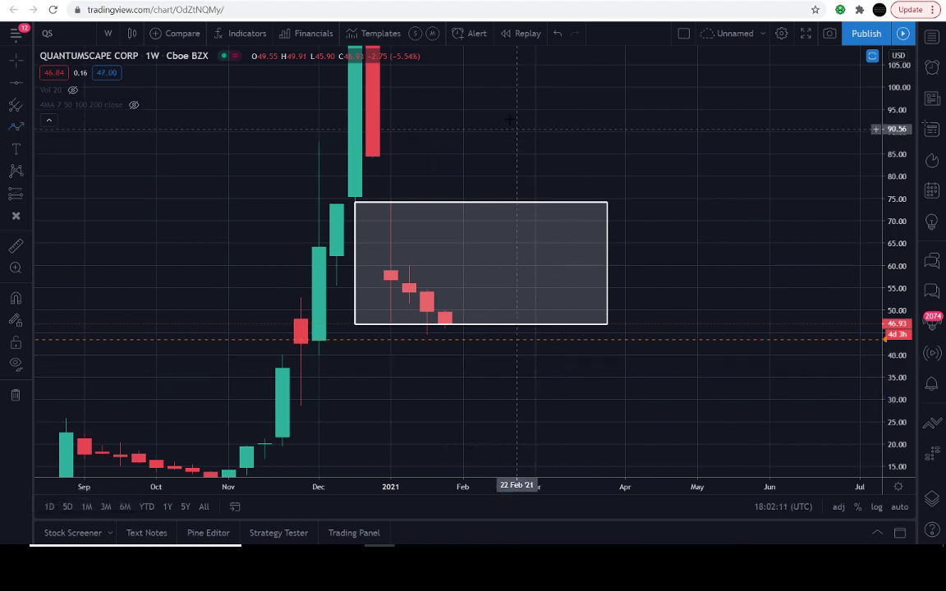
left_click(19, 128)
left_click(17, 128)
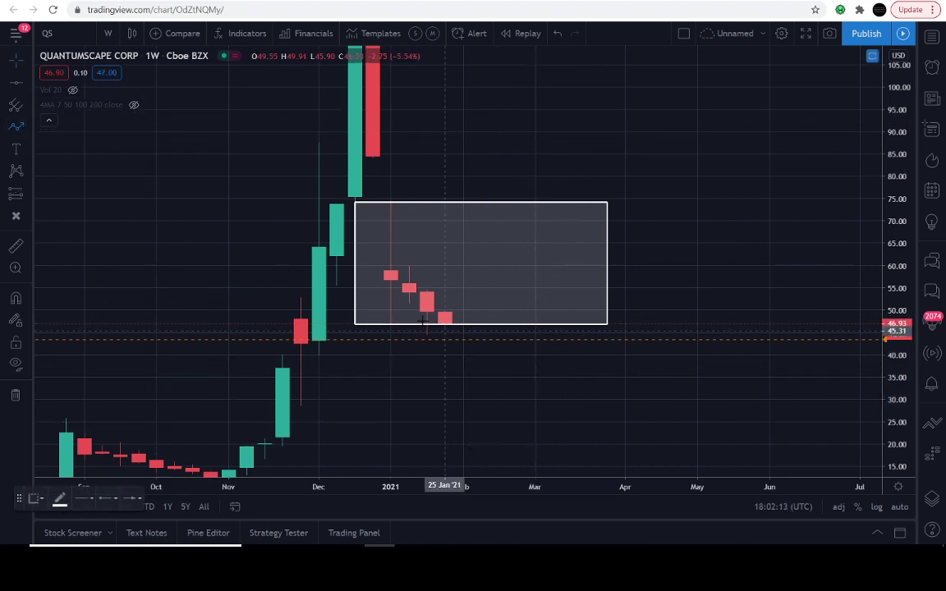
left_click(372, 222)
left_click(444, 321)
left_click(480, 157)
left_click(534, 328)
left_click(553, 222)
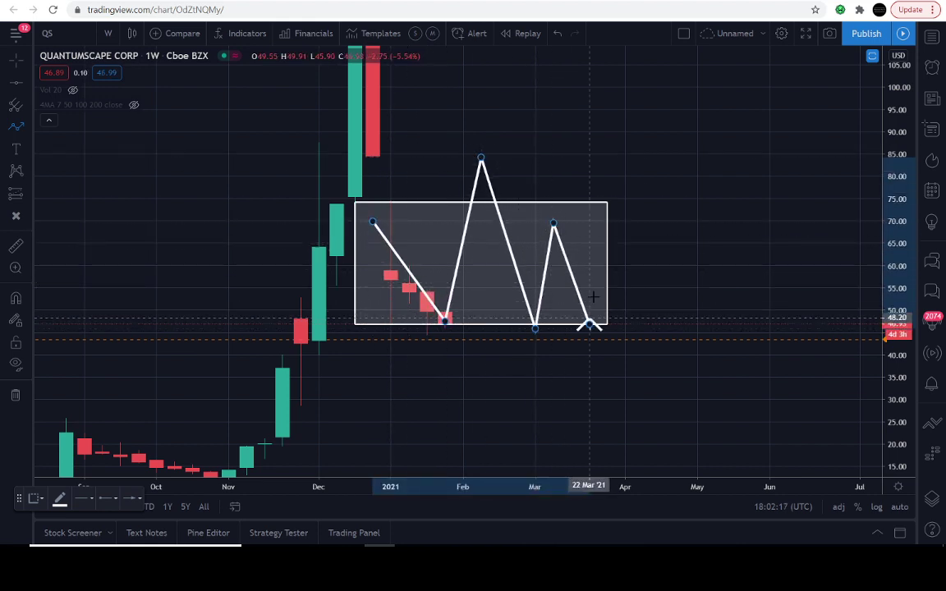
left_click(590, 325)
key("Escape")
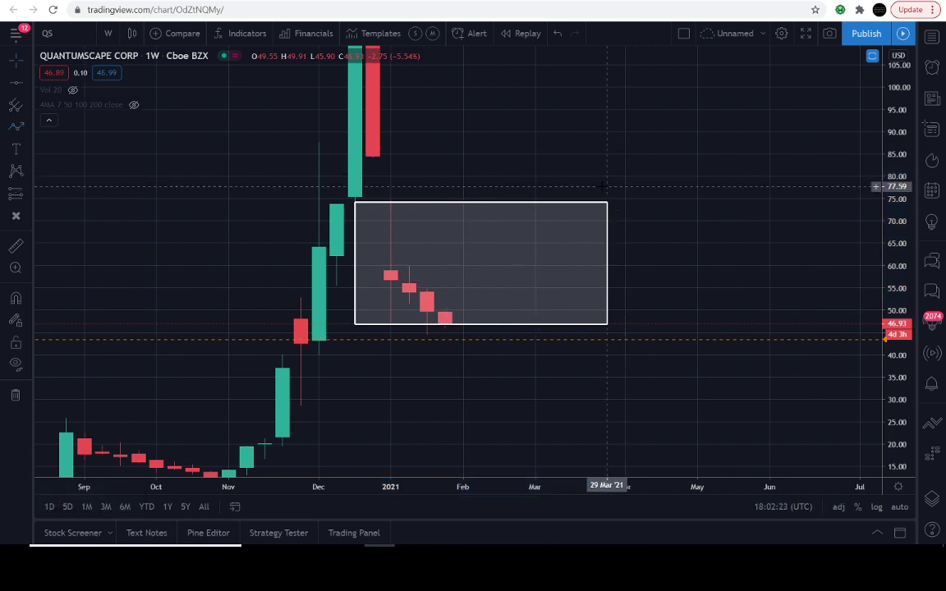
Cancel a path arrow at the red candle and start measuring from the rectangle's bottom edge
left_click(16, 127)
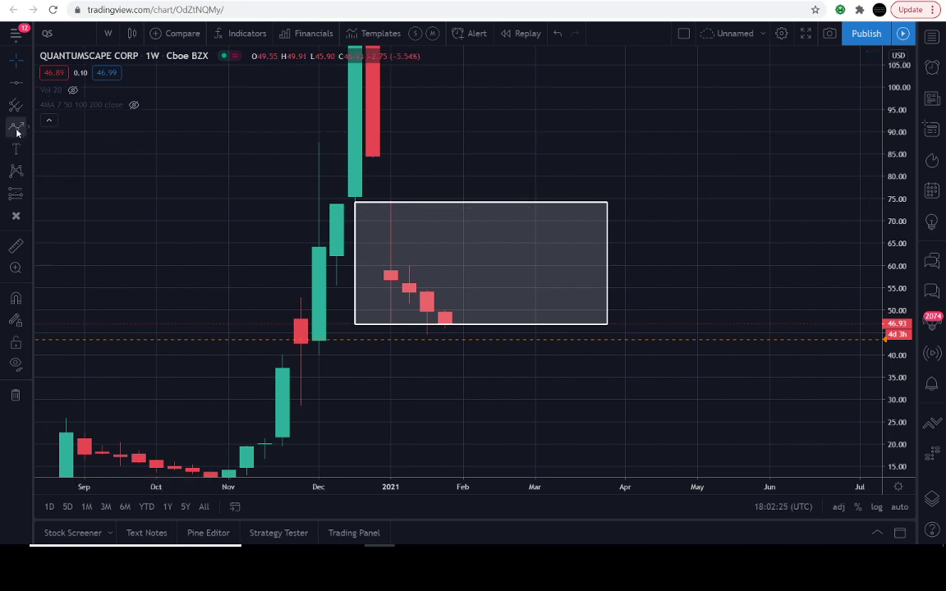
left_click(390, 275)
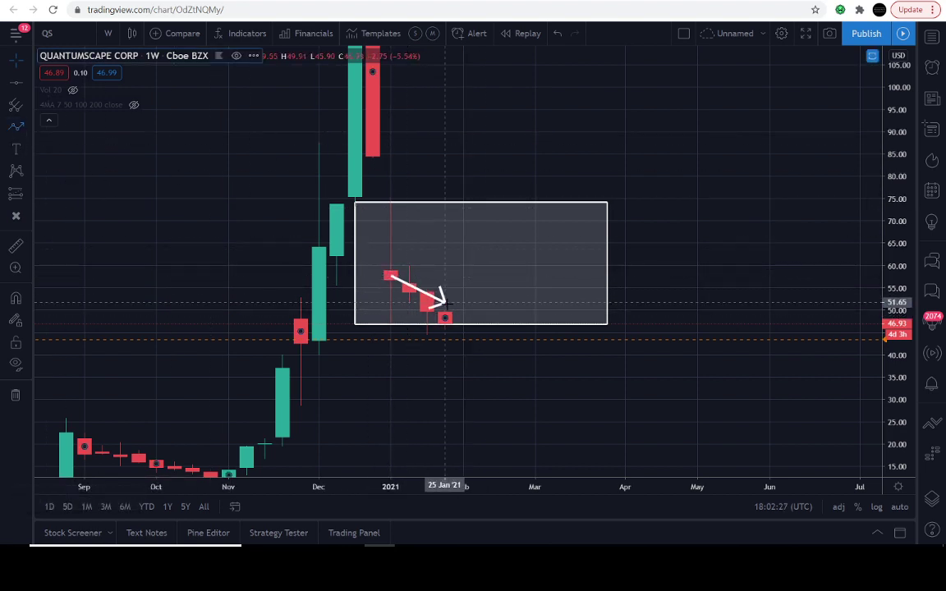
key("Escape")
left_click(16, 245)
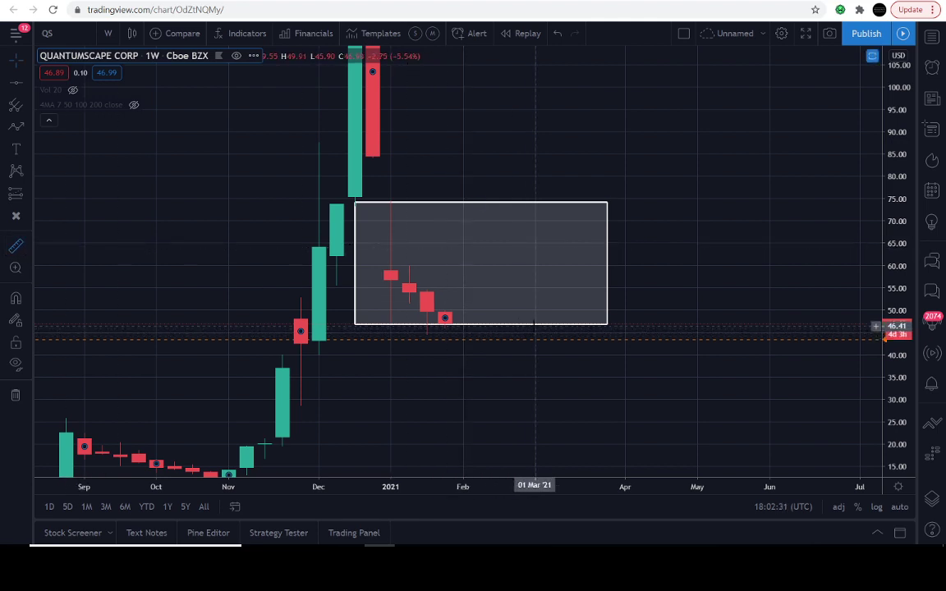
left_click(535, 325)
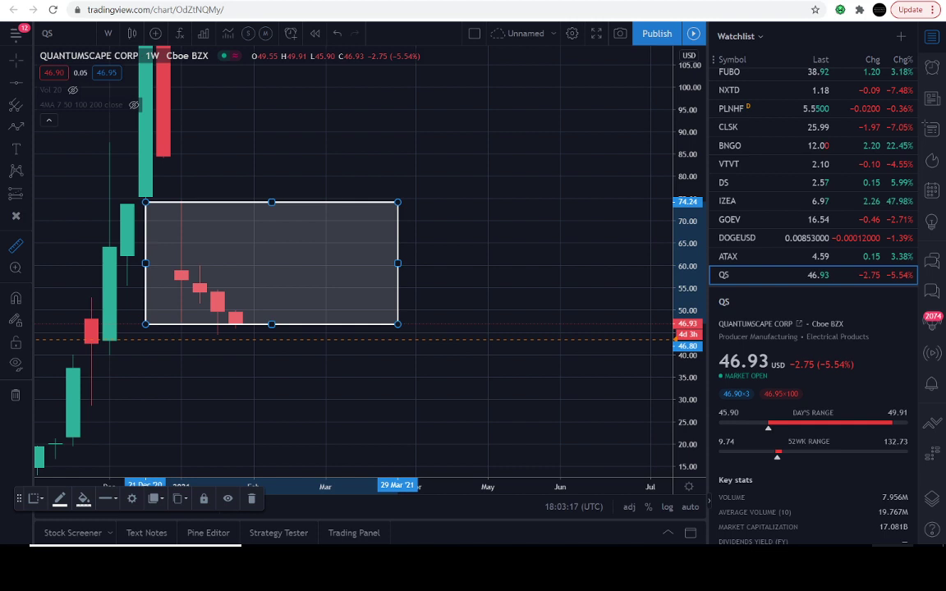
left_click(907, 568)
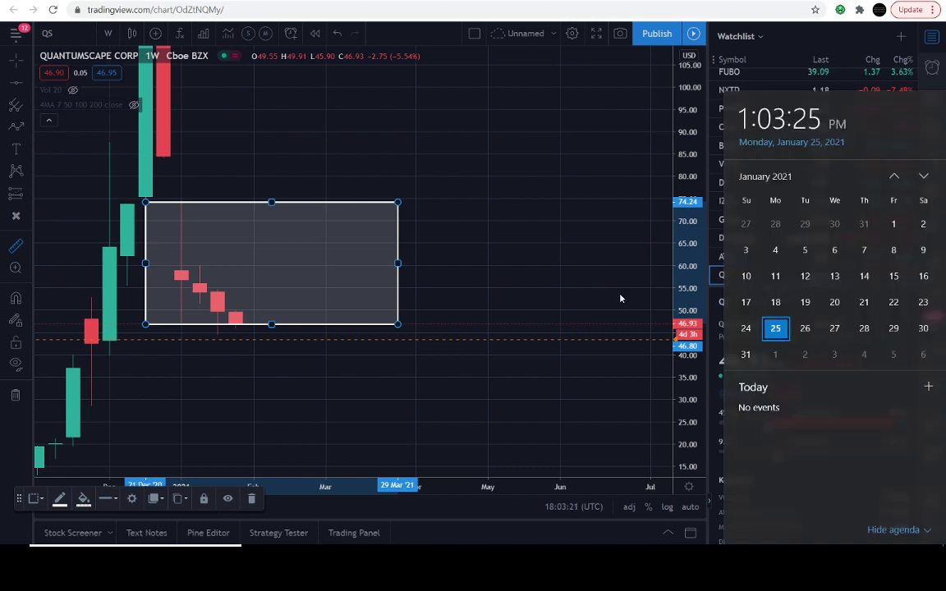
left_click(233, 285)
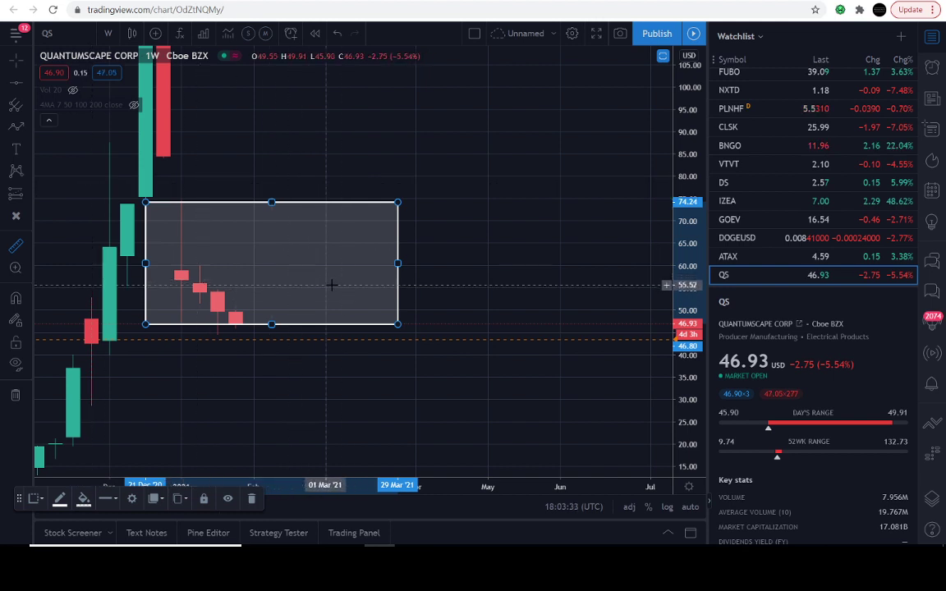
Pan the chart and stretch the price scale so the rectangle fills the height, then select Path
left_click_drag(308, 279, 449, 165)
left_click(468, 177)
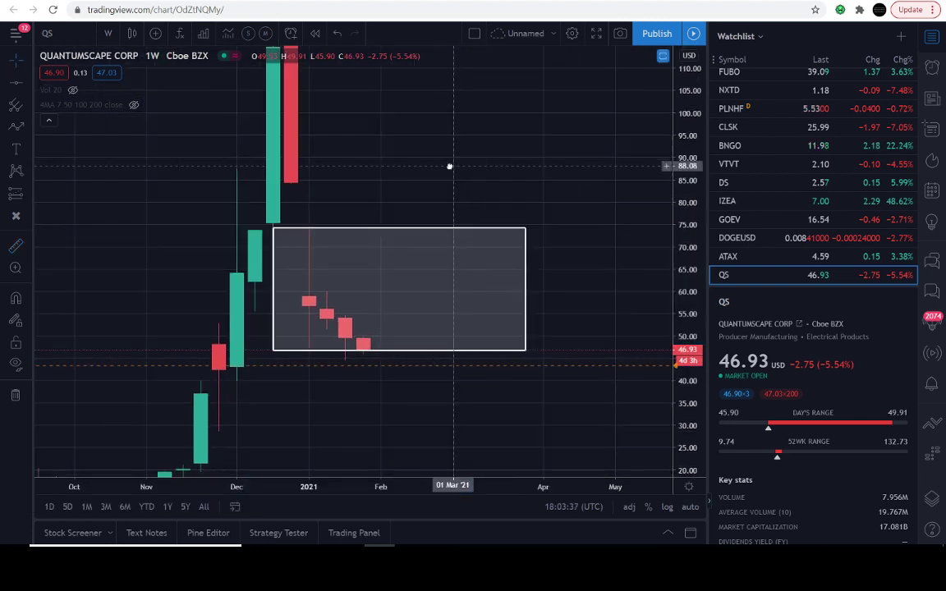
left_click_drag(682, 425, 602, 217)
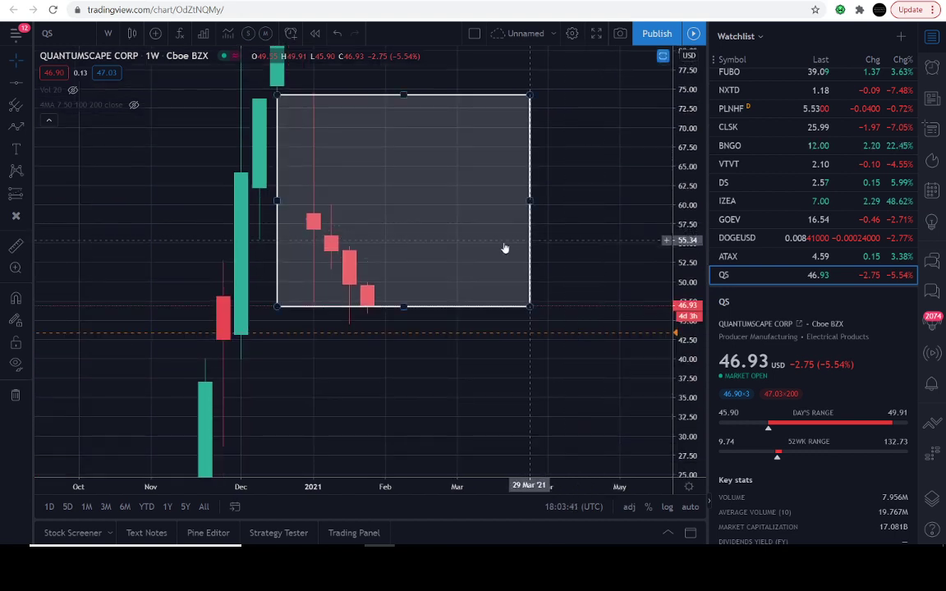
left_click(18, 129)
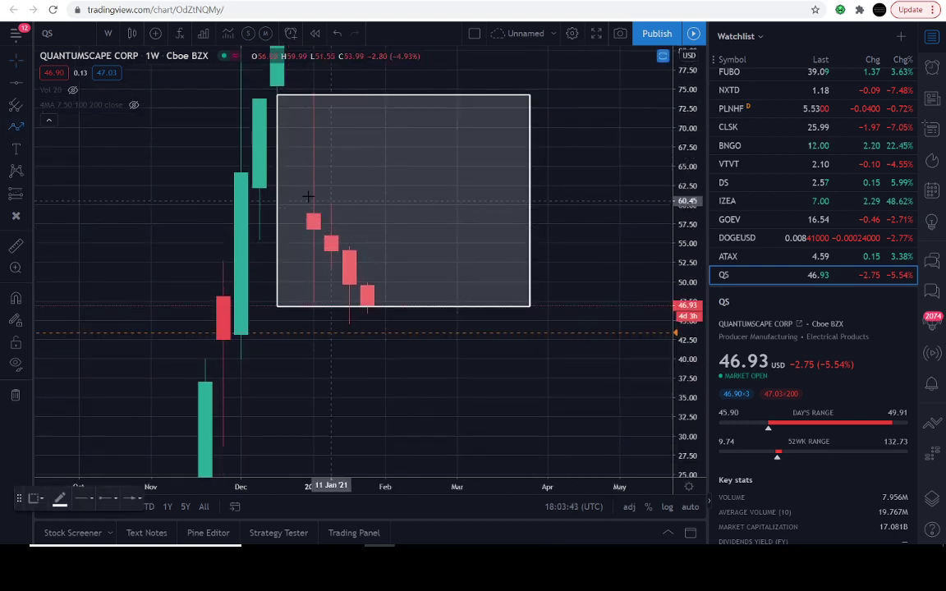
left_click(317, 197)
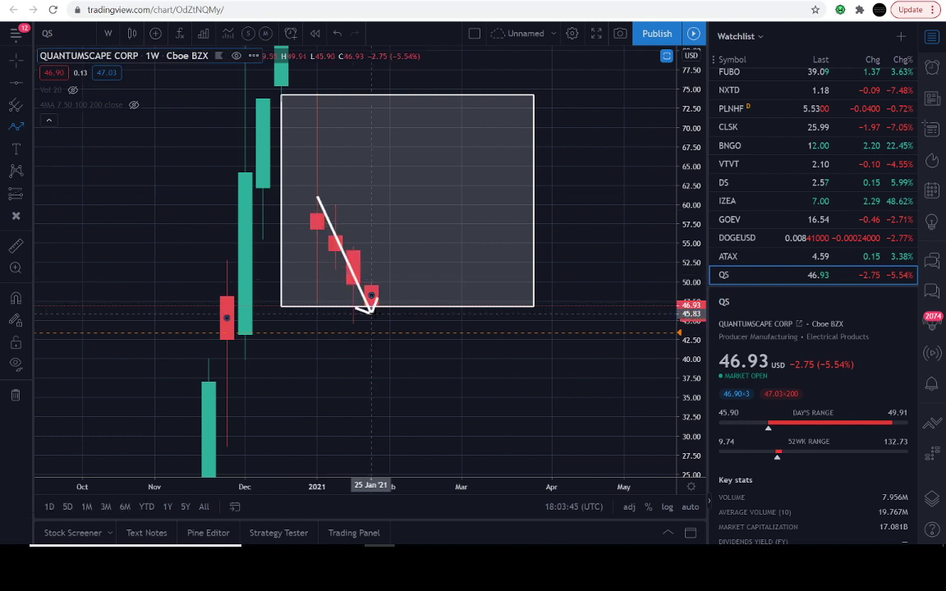
left_click(371, 312)
left_click(389, 251)
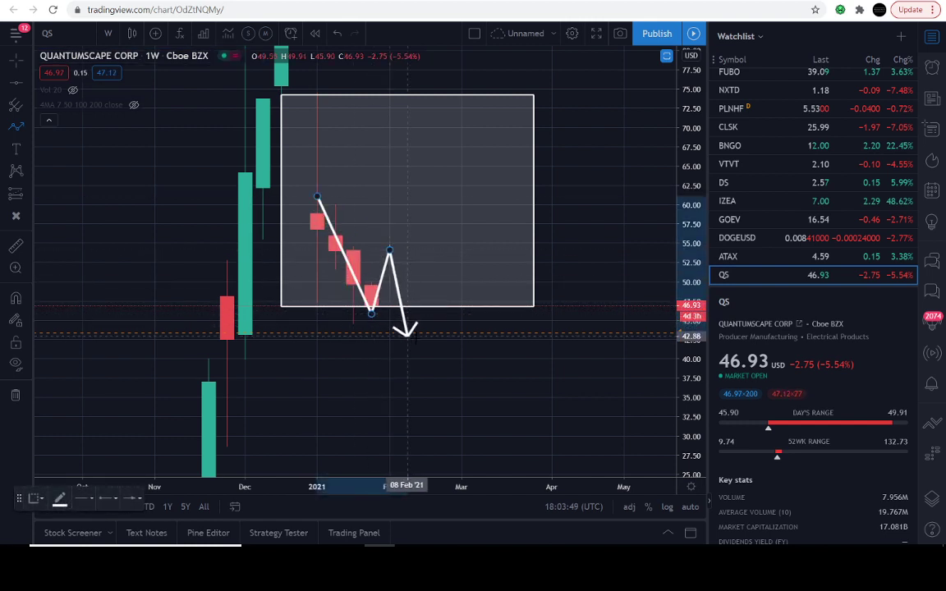
double_click(407, 356)
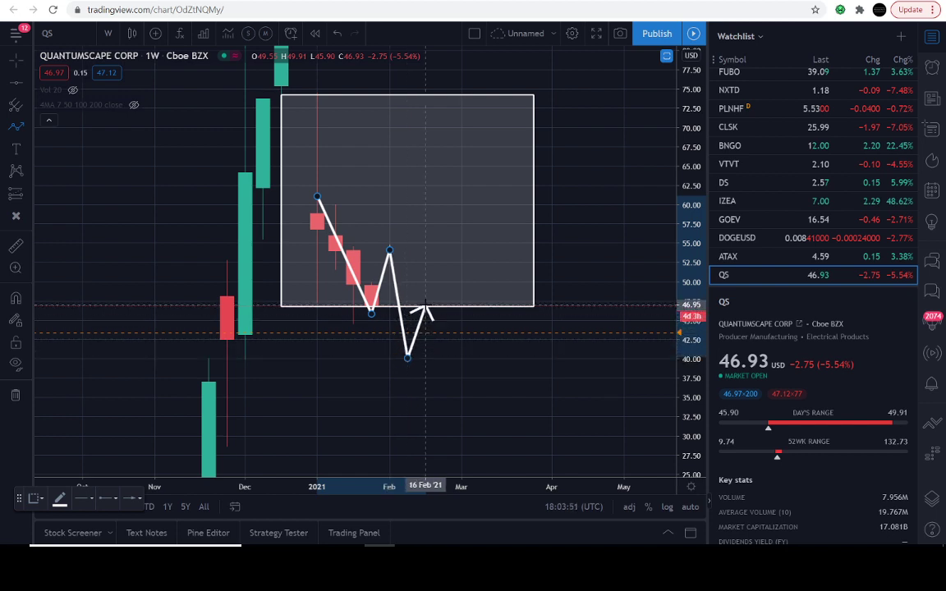
left_click(425, 304)
left_click(462, 362)
left_click(461, 268)
left_click(497, 307)
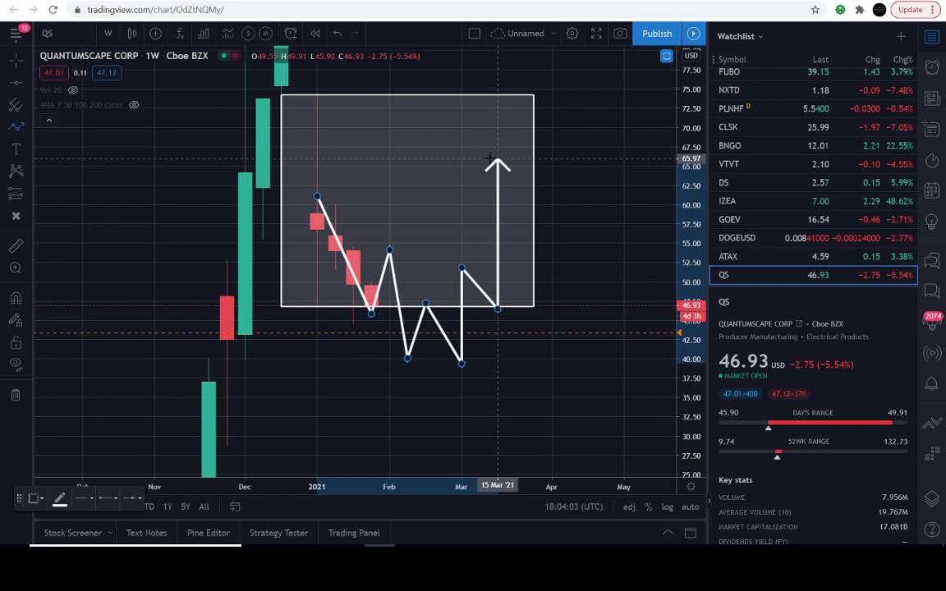
key("Escape")
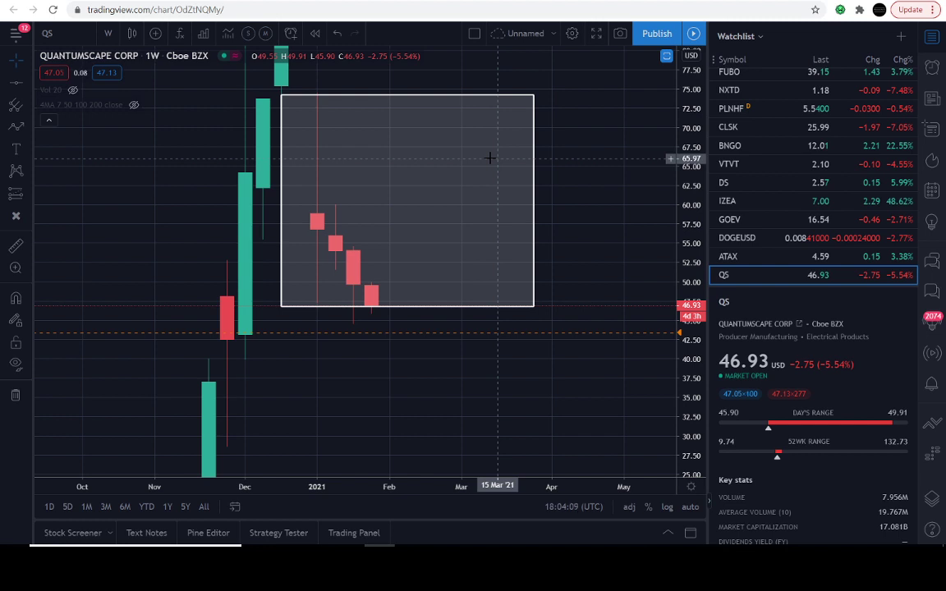
left_click(14, 126)
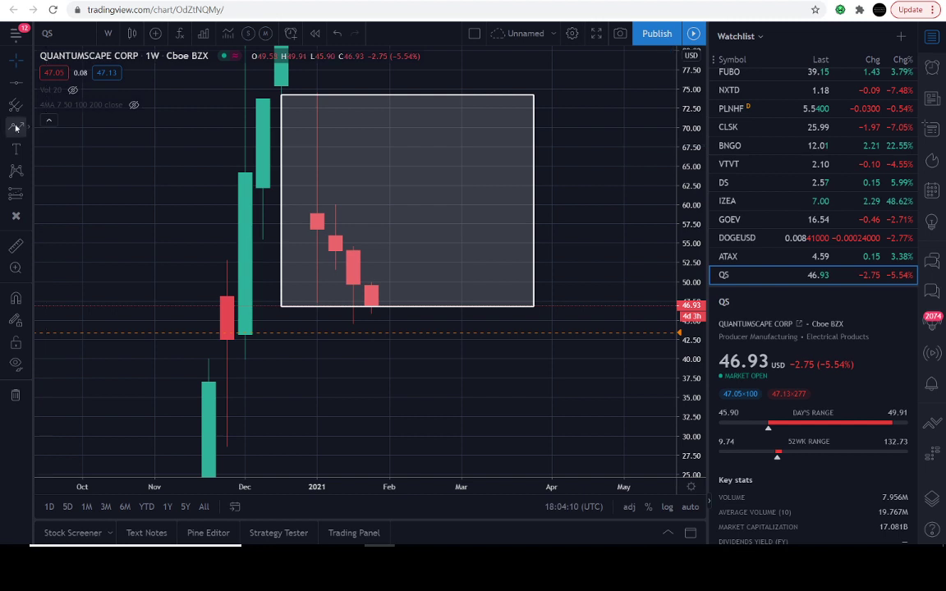
left_click(337, 244)
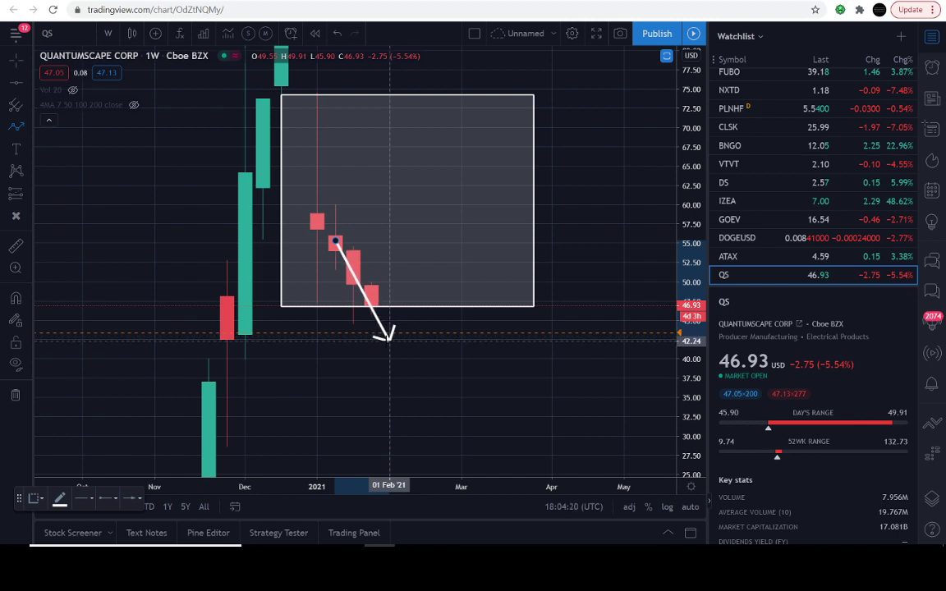
left_click(389, 336)
left_click(408, 311)
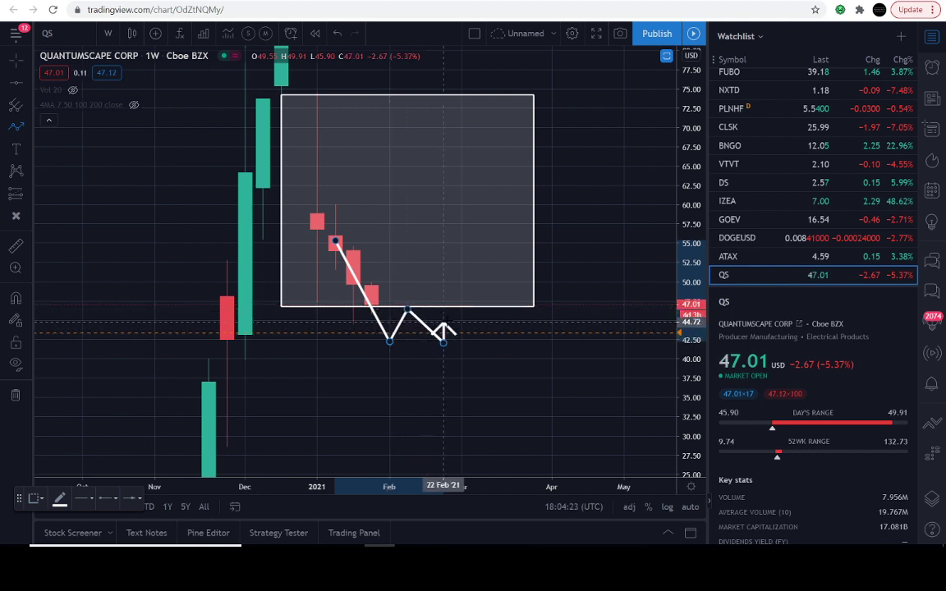
left_click(442, 340)
left_click(461, 281)
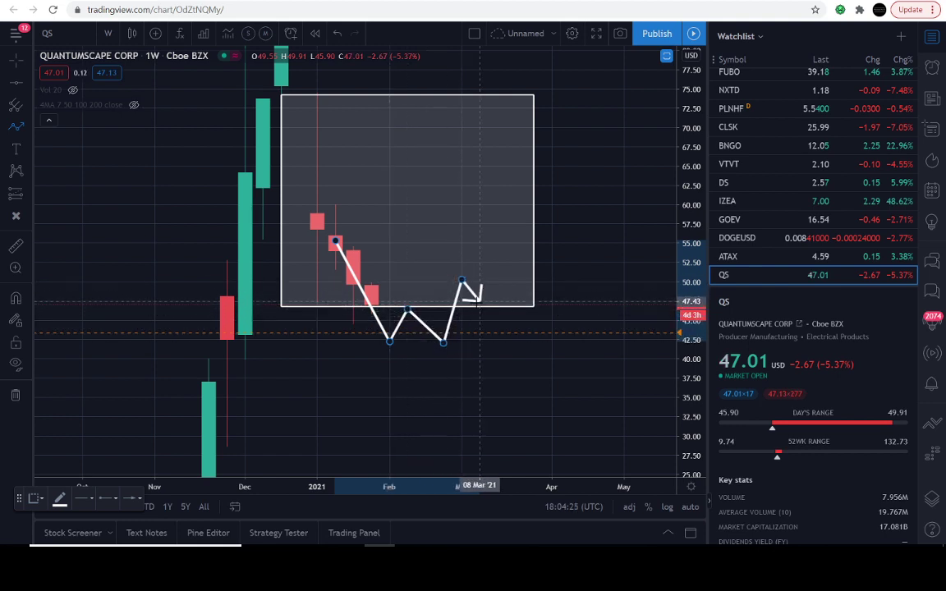
left_click(479, 306)
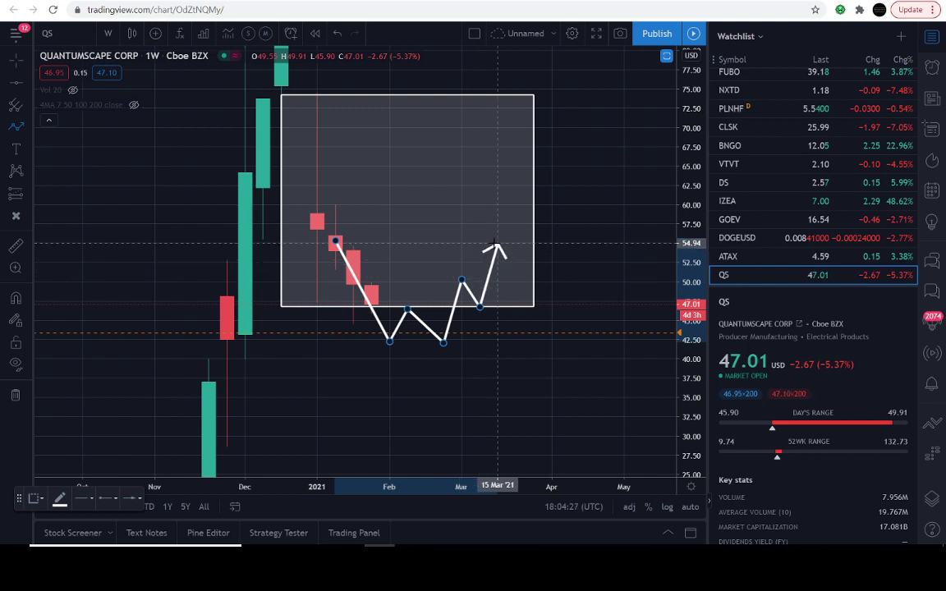
key("Escape")
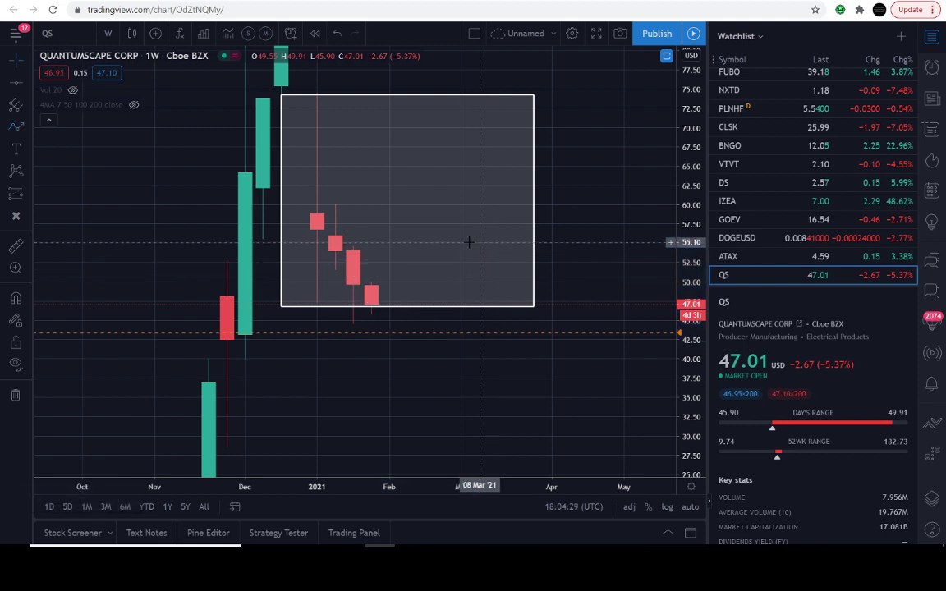
left_click(16, 123)
left_click(335, 398)
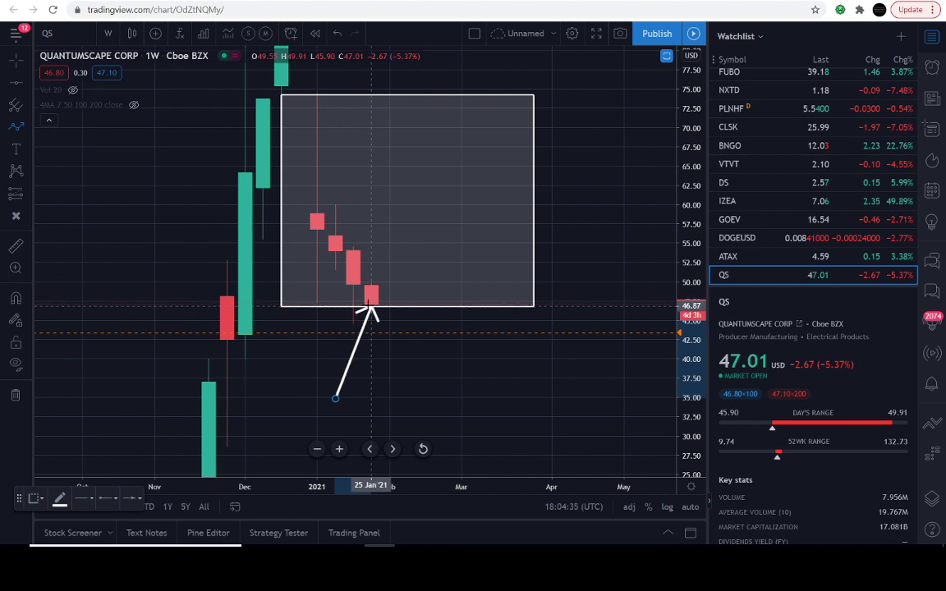
key("Escape")
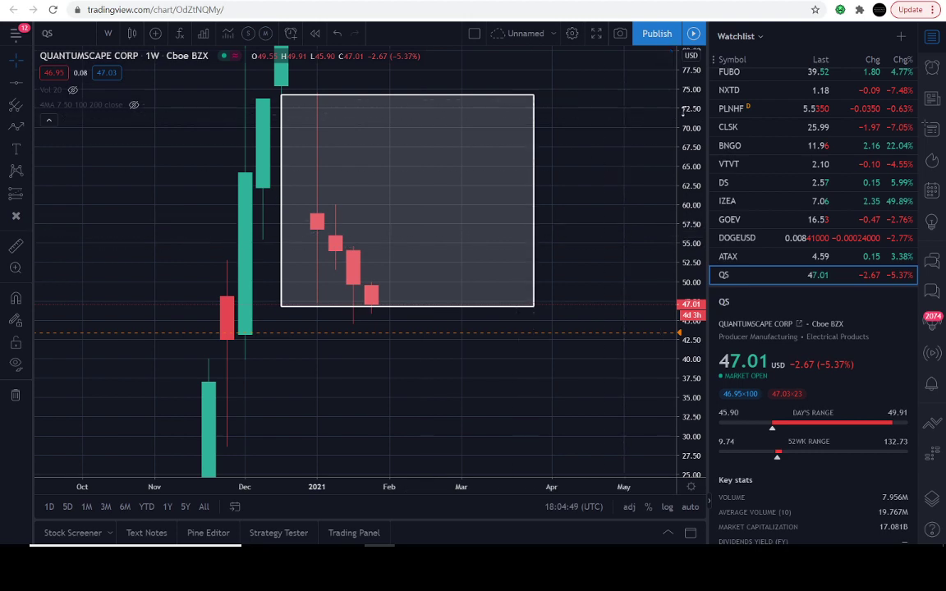
Zoom out to show the September run-up and re-fit the price scale to 0–130
scroll(561, 443, "down", 3)
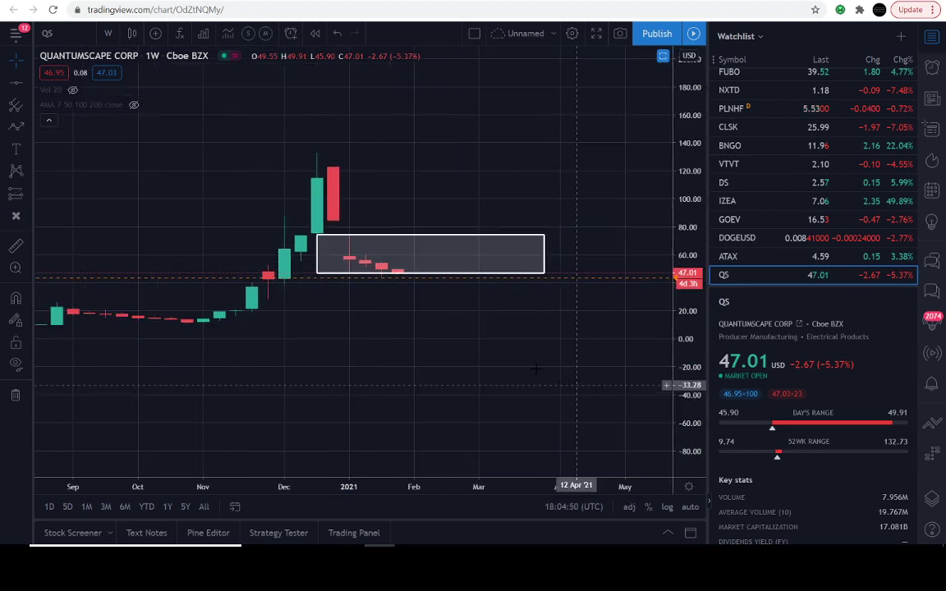
right_click(565, 371)
left_click(382, 312)
left_click_drag(382, 312, 417, 364)
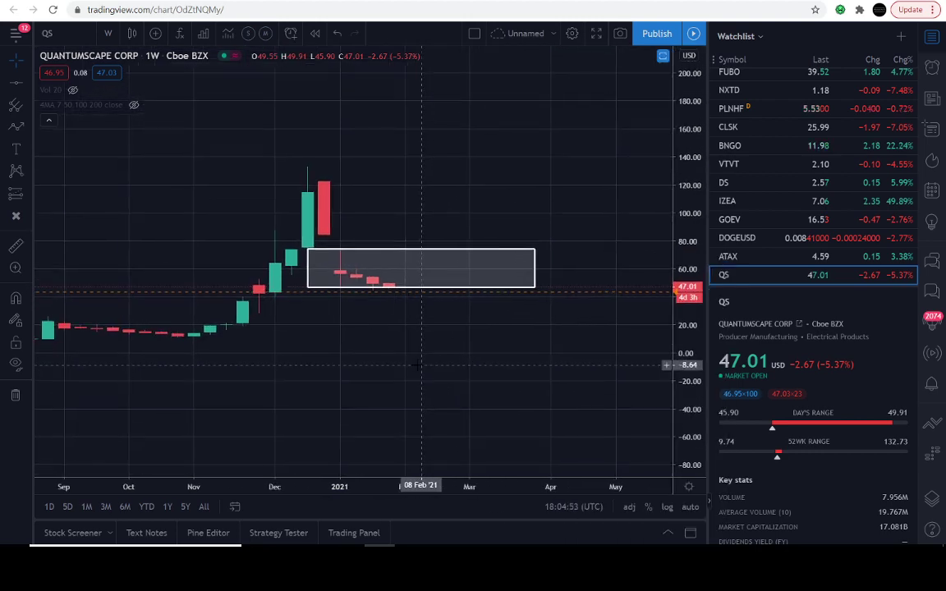
left_click_drag(566, 246, 538, 167)
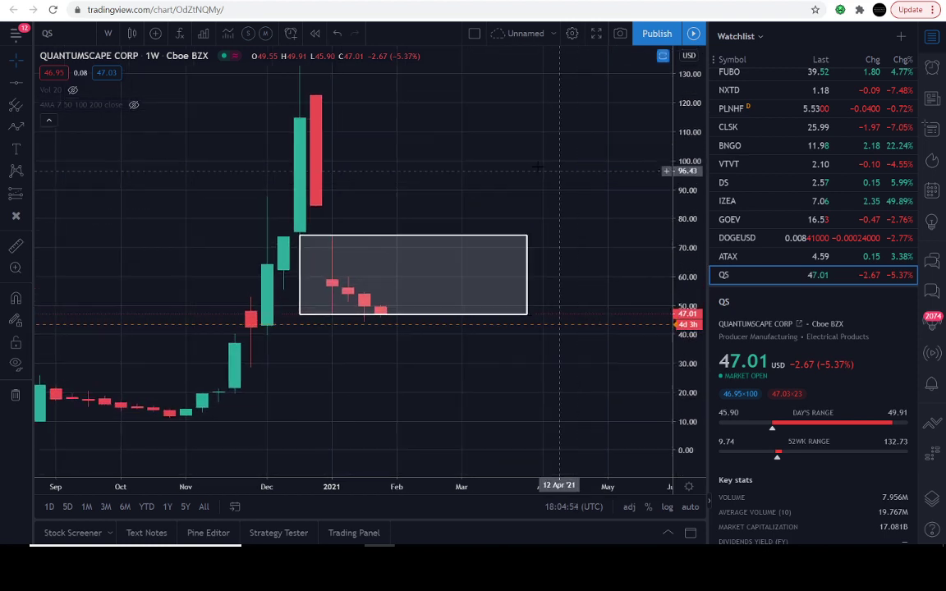